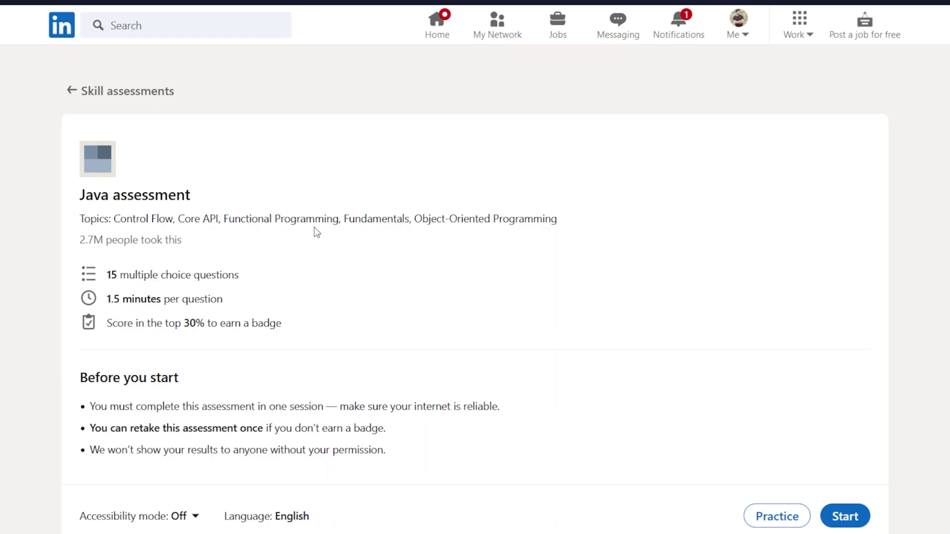
- Highlight the assessment rules, the 15-question count, the top-30% badge threshold and 2.7M takers
left_click_drag(194, 198, 78, 194)
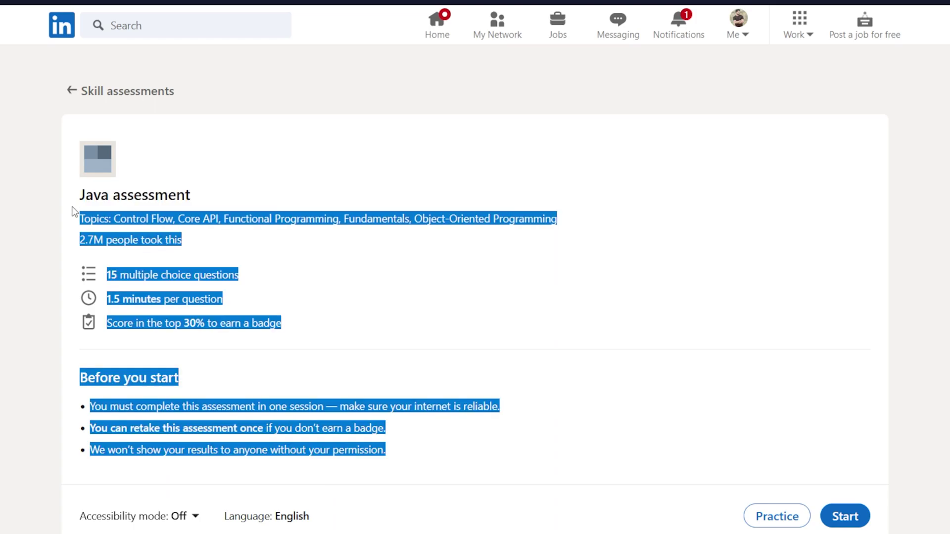
left_click(275, 263)
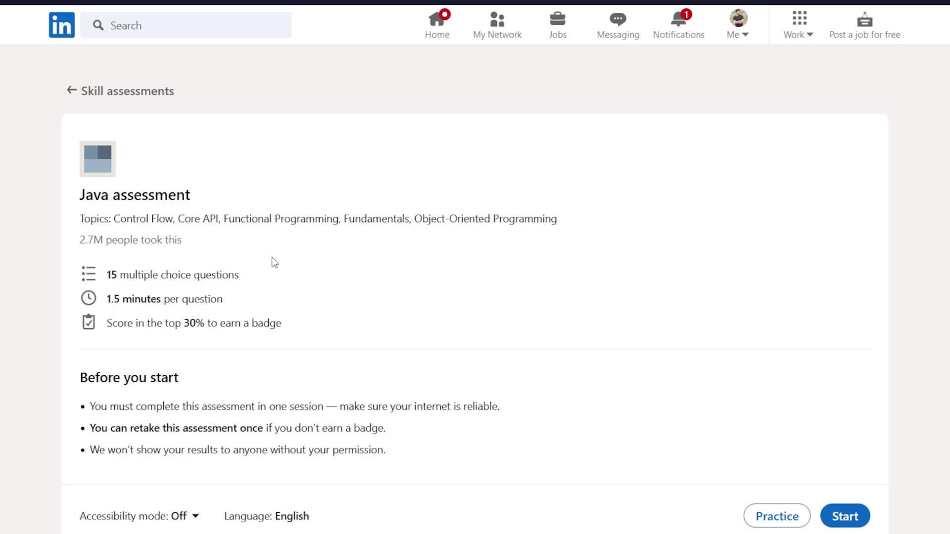
left_click_drag(107, 274, 251, 286)
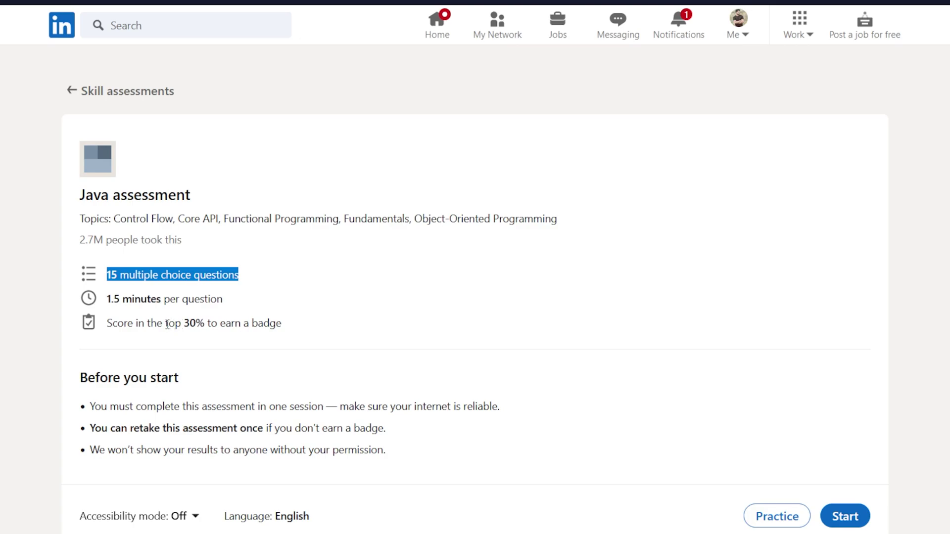
left_click_drag(166, 323, 206, 327)
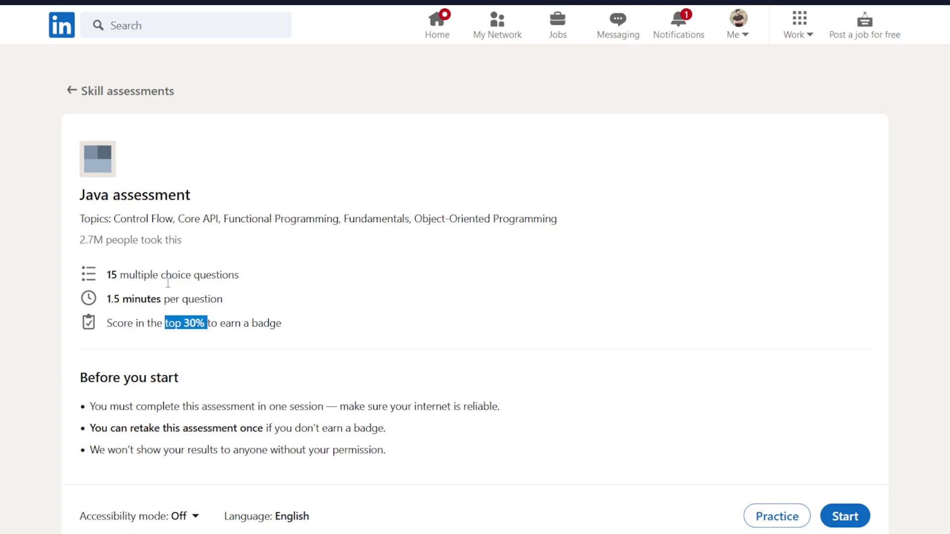
left_click_drag(80, 240, 103, 240)
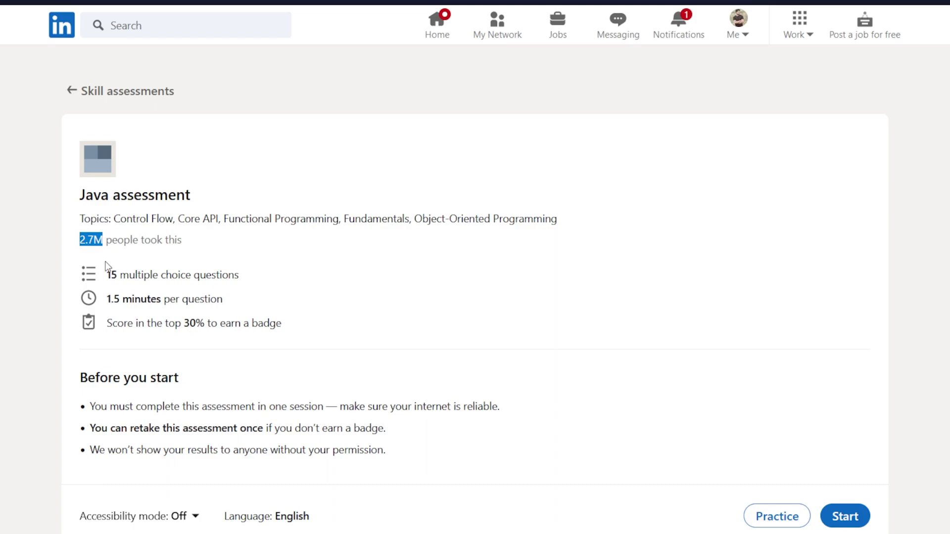
- Review the ChatGPT chat agreeing to give only correct options, then return to LinkedIn
key("alt+Tab")
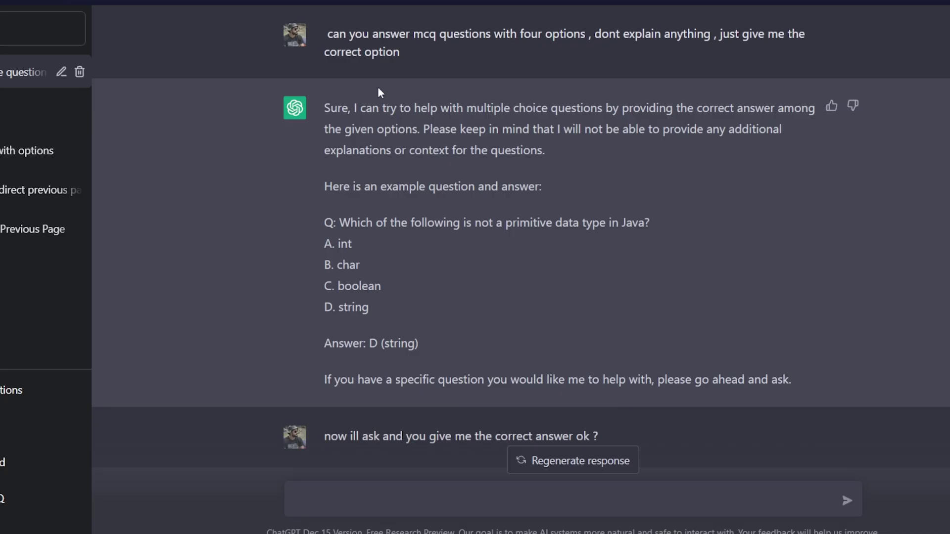
mouse_move(563, 42)
scroll(446, 180, "down", 3)
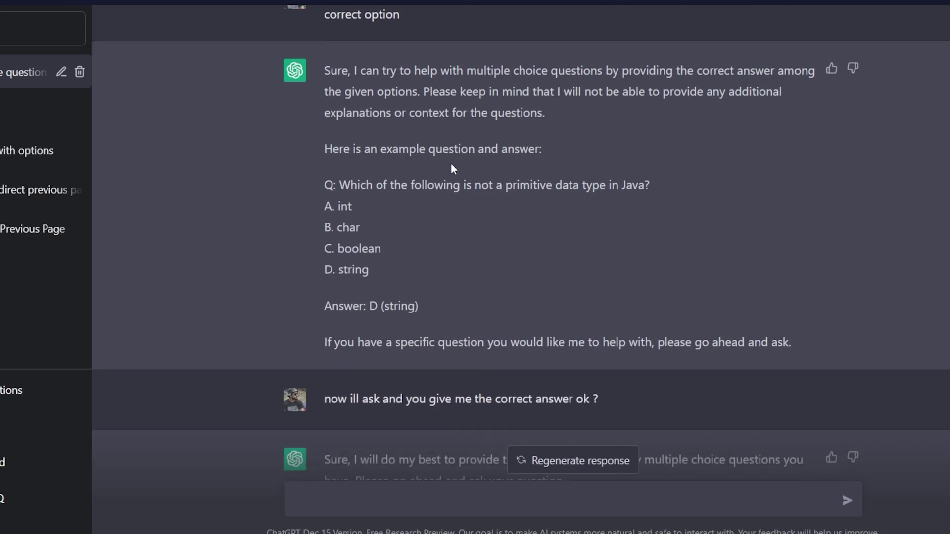
scroll(446, 180, "down", 3)
scroll(446, 179, "down", 1)
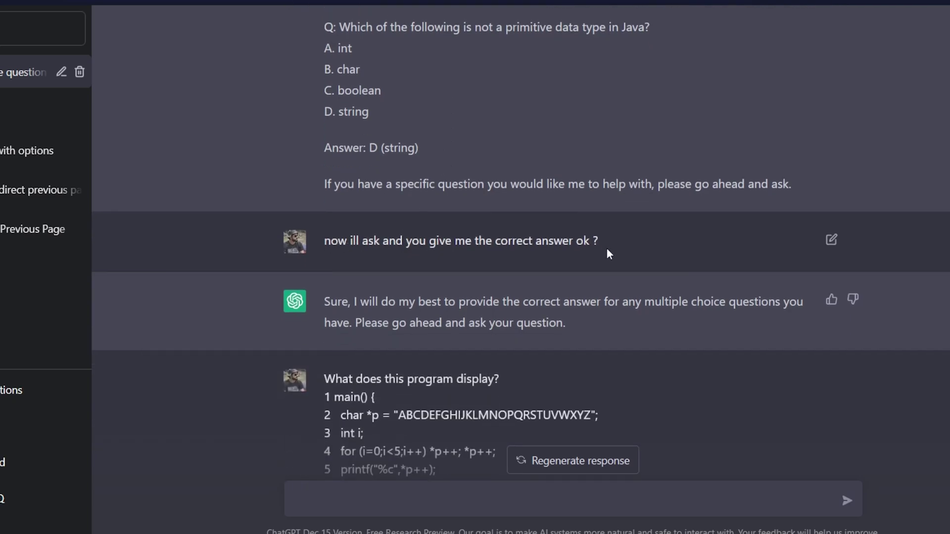
scroll(539, 262, "down", 1)
scroll(538, 261, "up", 2)
scroll(539, 262, "up", 2)
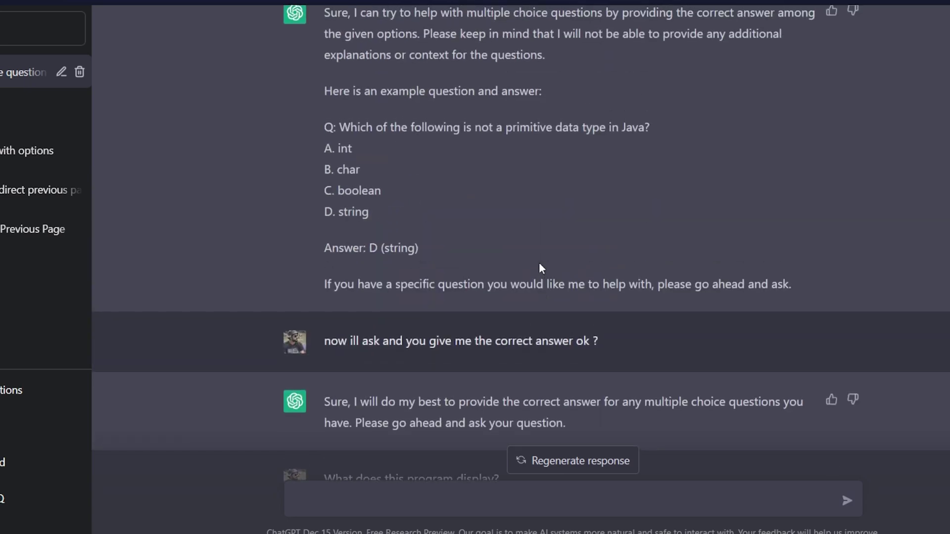
scroll(538, 262, "up", 2)
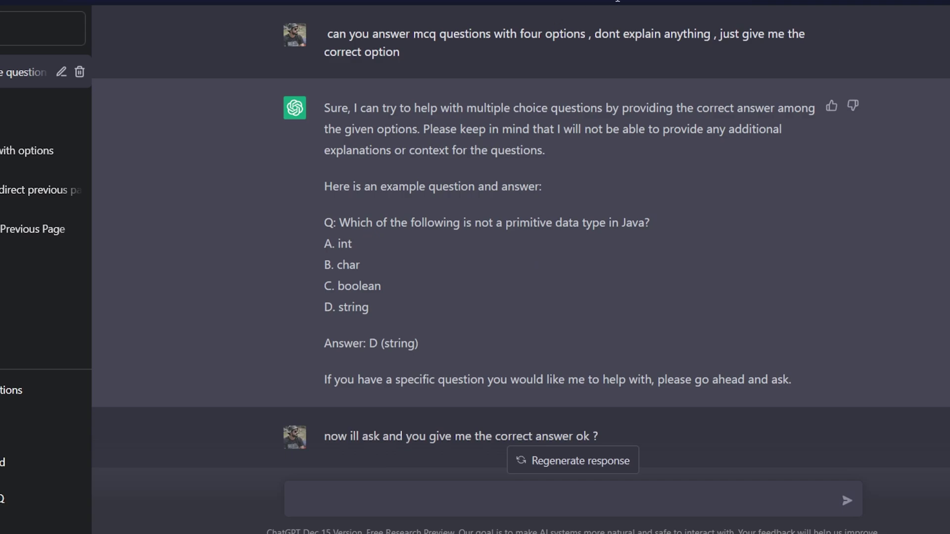
key("alt+Tab")
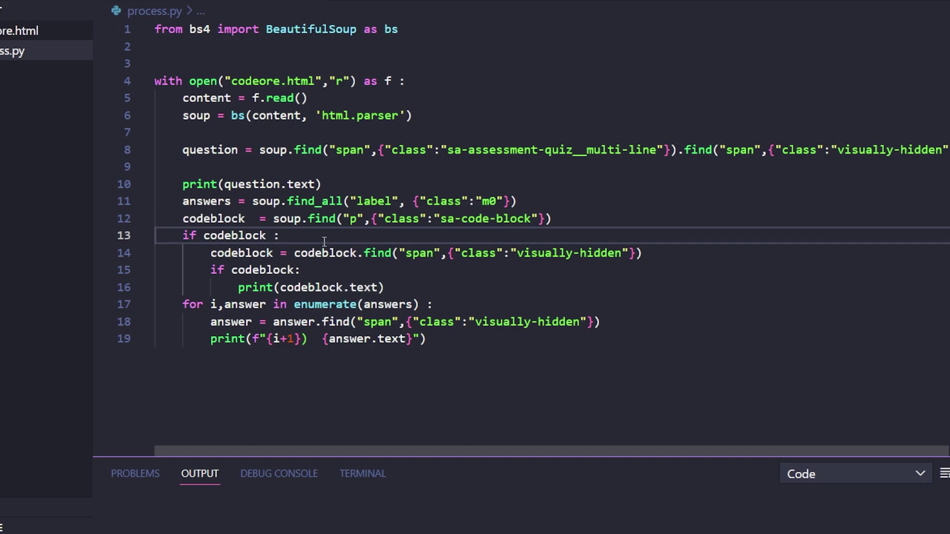
key("ctrl+Tab")
scroll(251, 175, "up", 3)
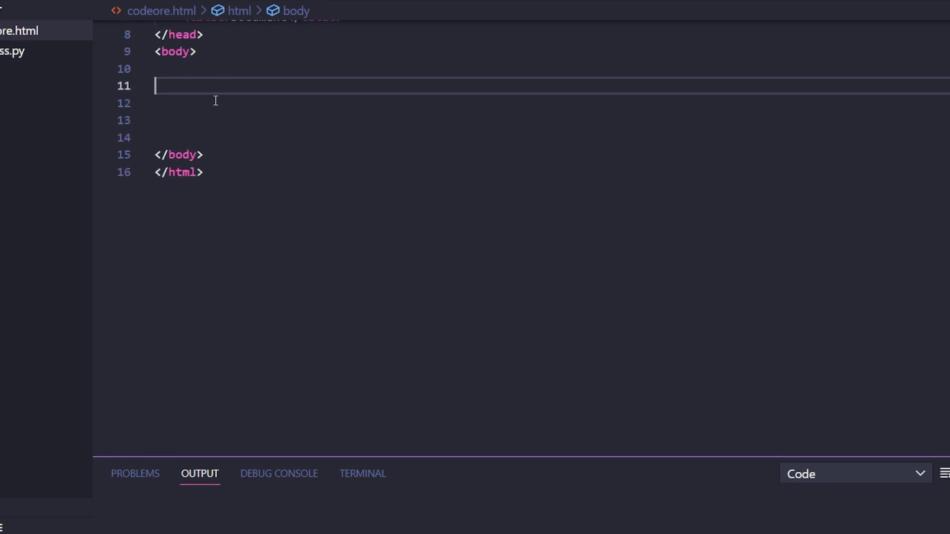
key("ctrl+Tab")
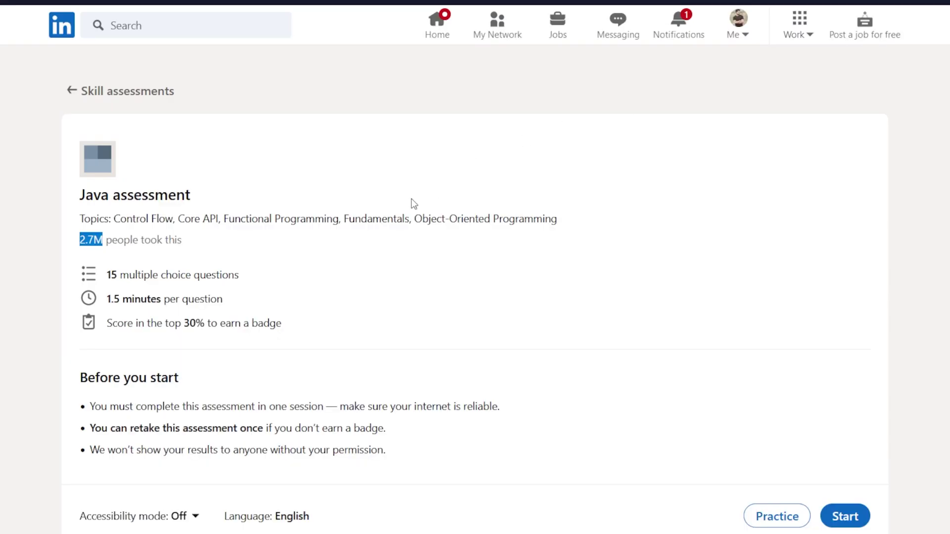
- Start the Java assessment and copy the scaffold-layout div's outer HTML from the inspector
left_click(845, 496)
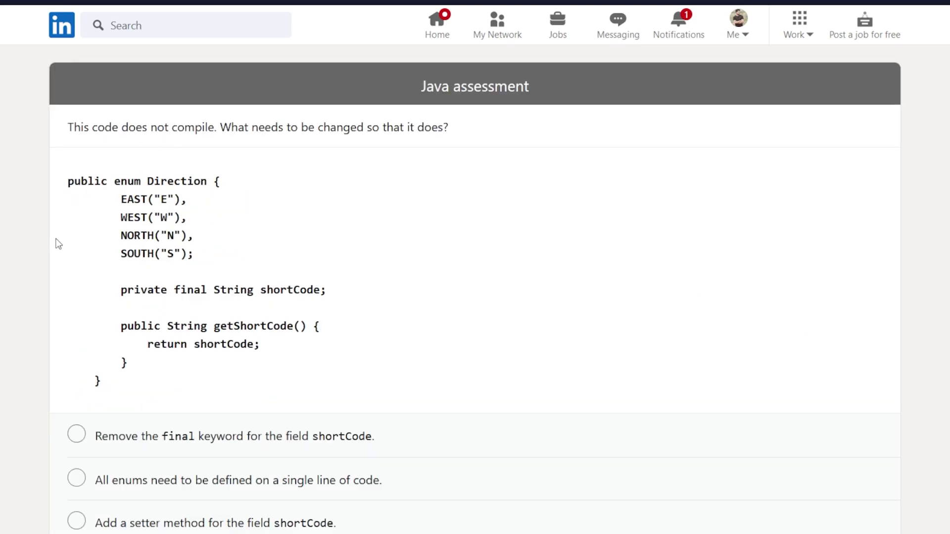
right_click(757, 268)
left_click(787, 429)
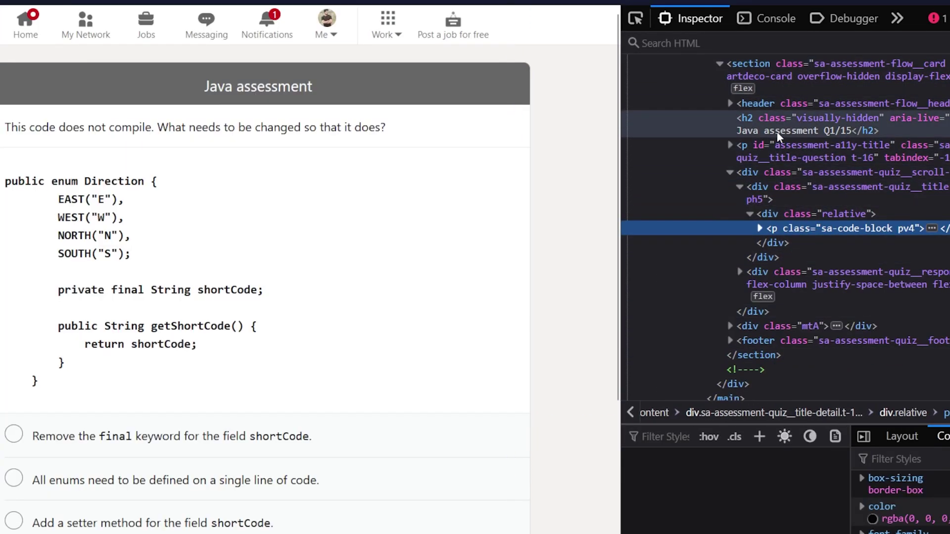
scroll(776, 148, "up", 5)
left_click(781, 157)
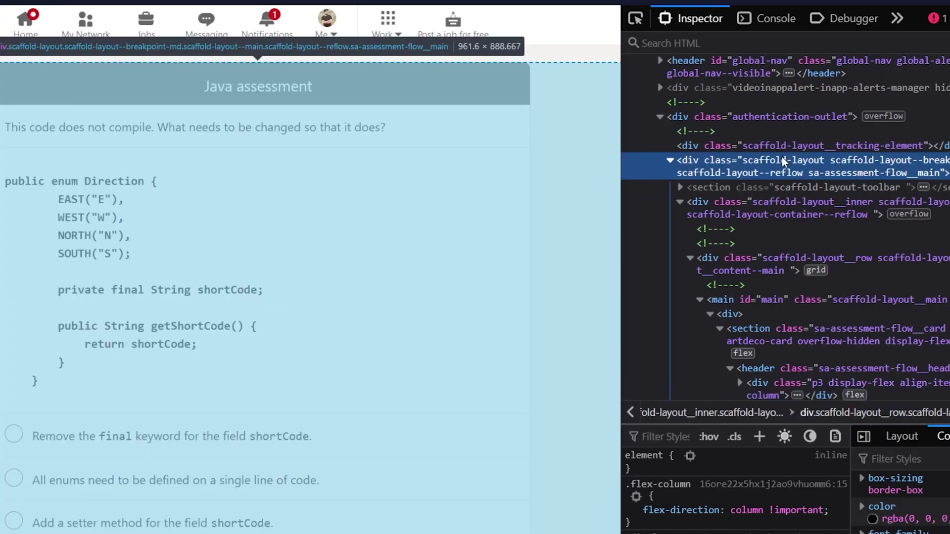
right_click(781, 157)
mouse_move(802, 456)
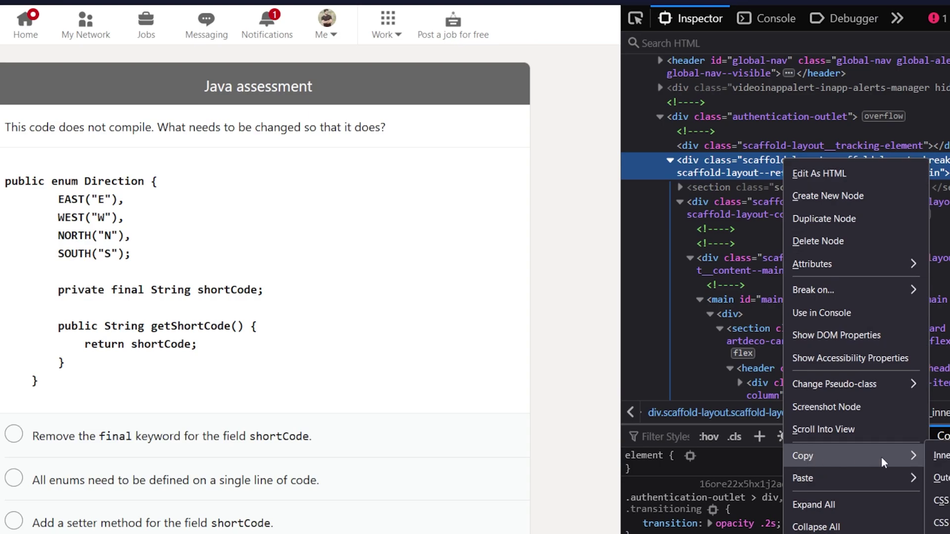
left_click(938, 478)
- Paste the copied HTML into codeore.html, save, and run process.py to print question 1
key("alt+Tab")
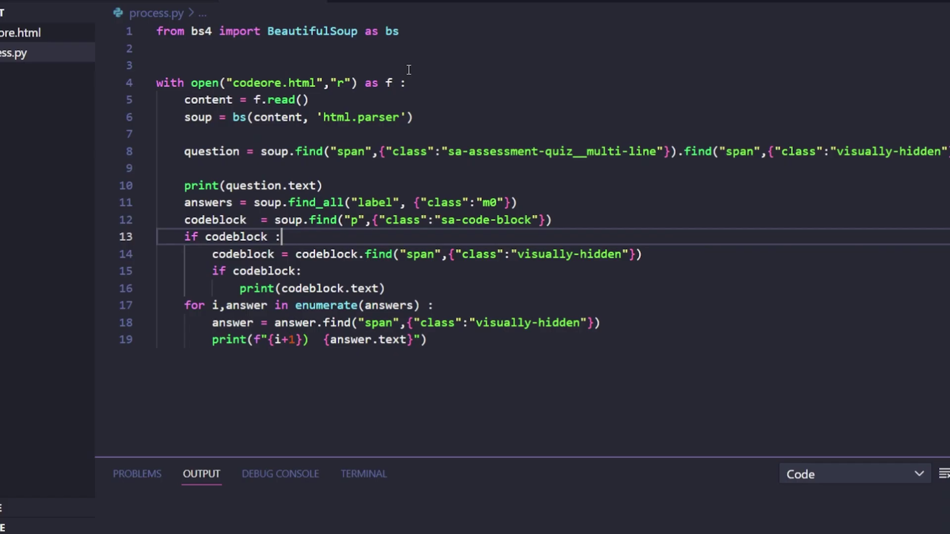
key("ctrl+Tab")
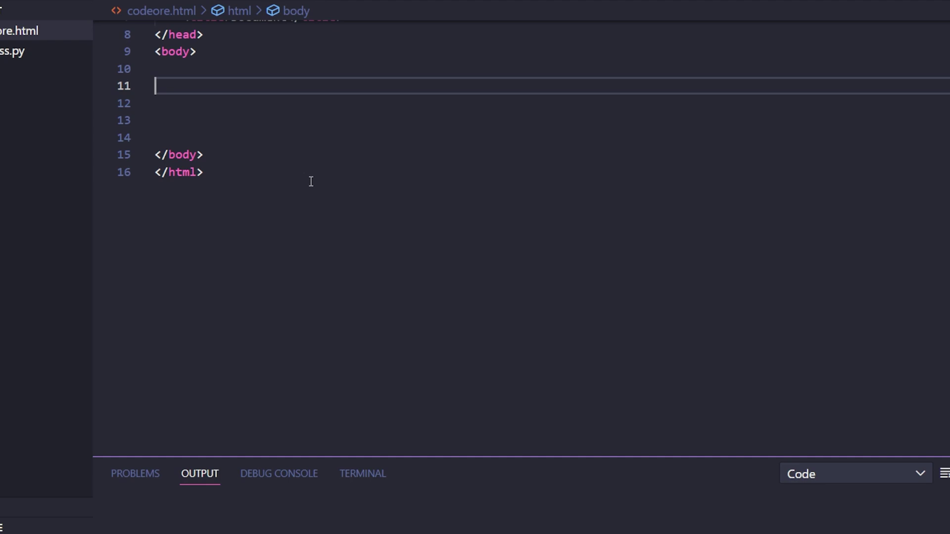
key("ctrl+v")
key("ctrl+s")
left_click(293, 12)
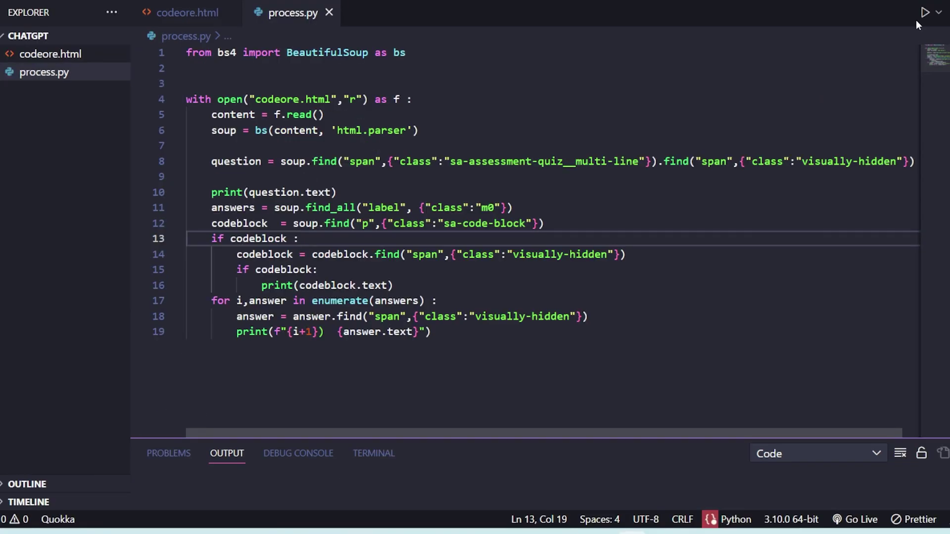
left_click(925, 12)
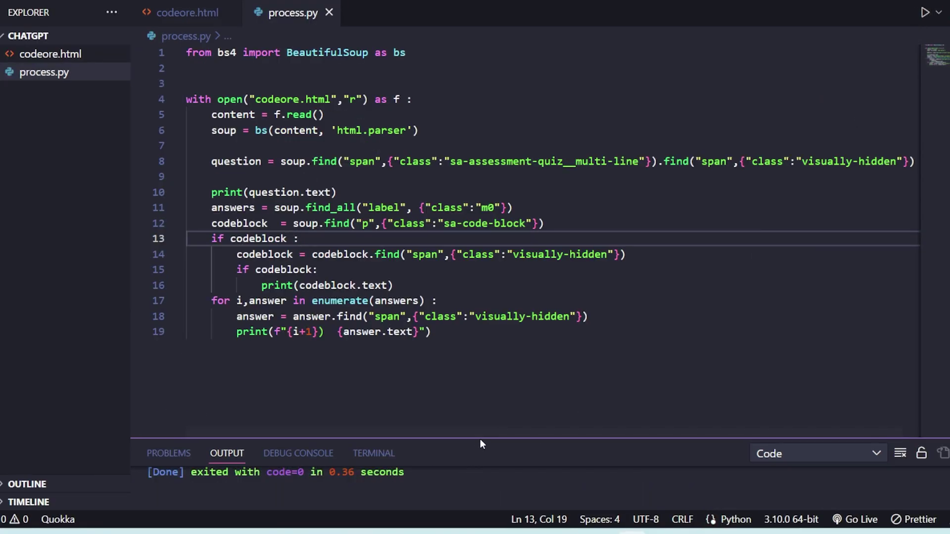
left_click_drag(480, 439, 480, 186)
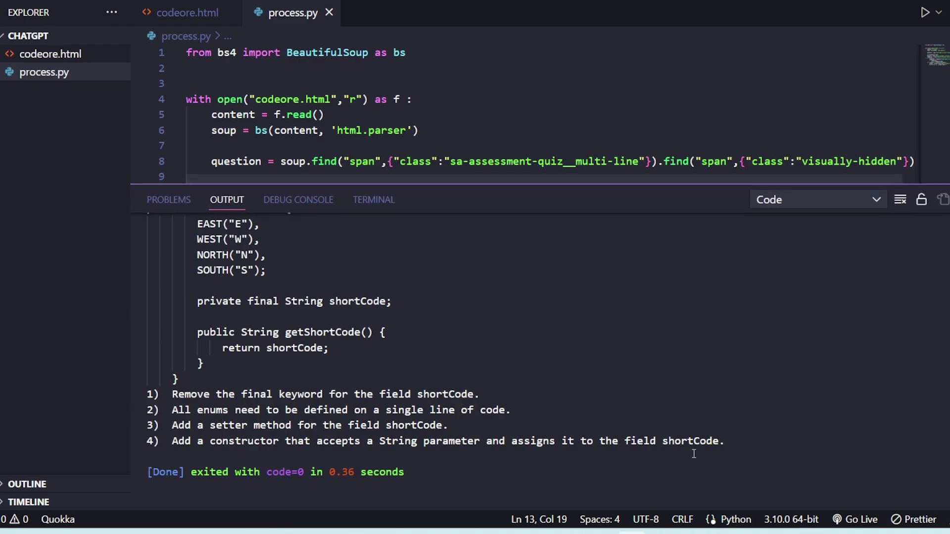
left_click_drag(724, 443, 147, 237)
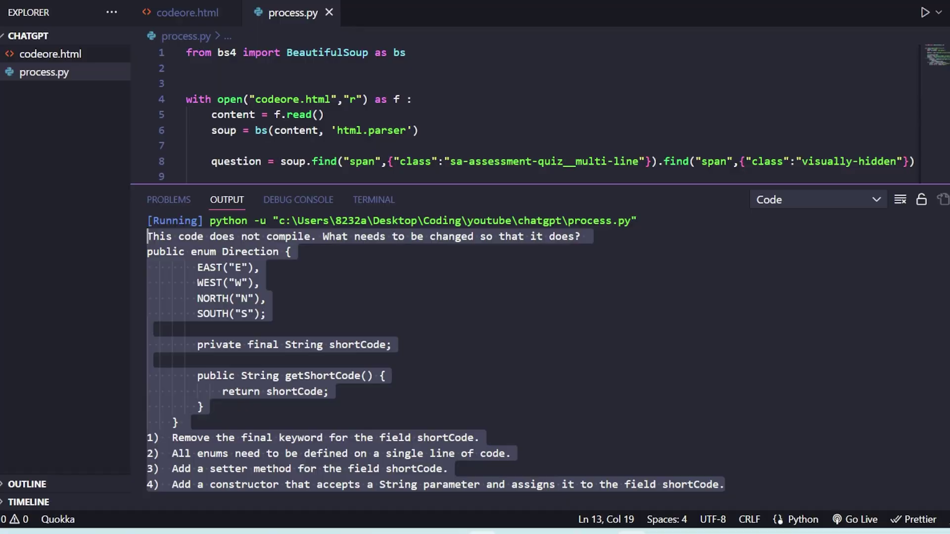
- Send the scraped enum question and its options to ChatGPT
key("alt+Tab")
key("ctrl+Tab")
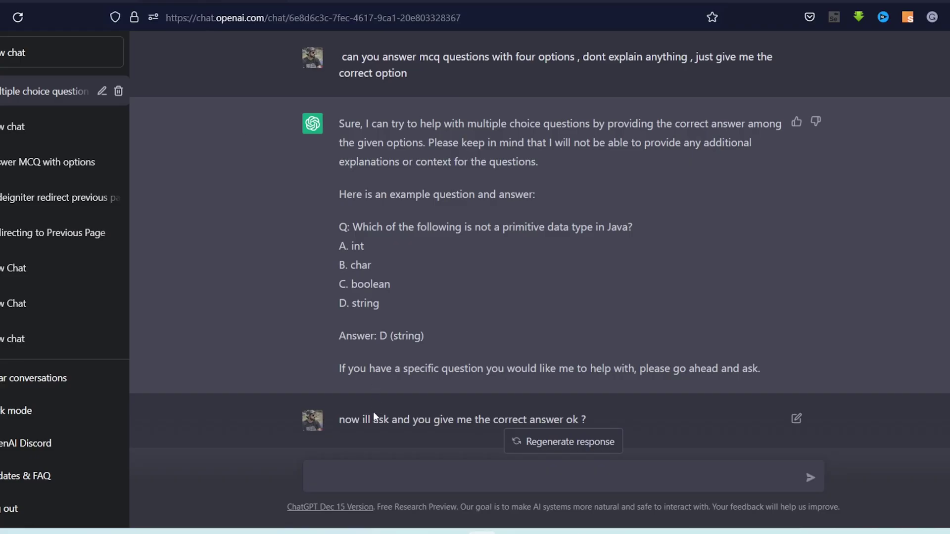
key("ctrl+v")
key("Return")
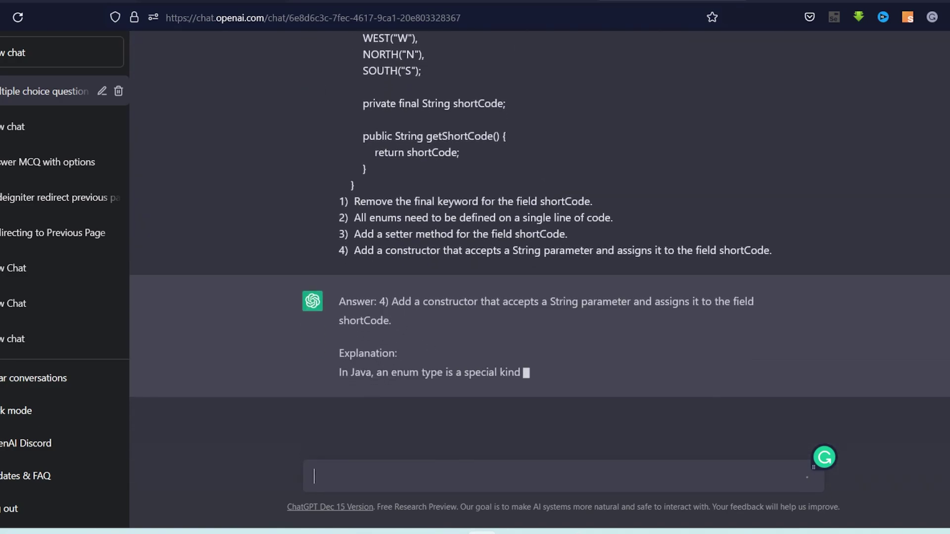
- Select option 4, adding a constructor, in the quiz and advance to question 2
key("ctrl+Tab")
scroll(90, 384, "down", 4)
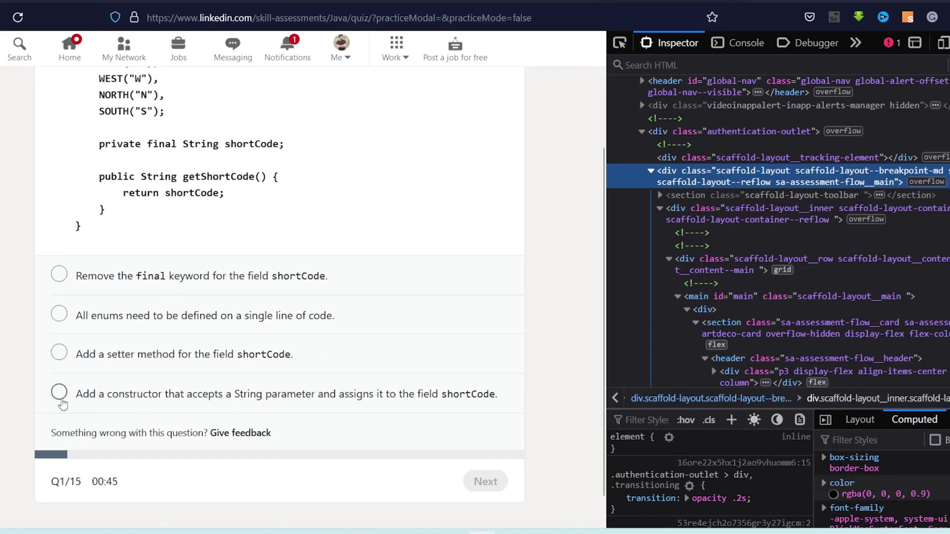
left_click(59, 394)
left_click(485, 481)
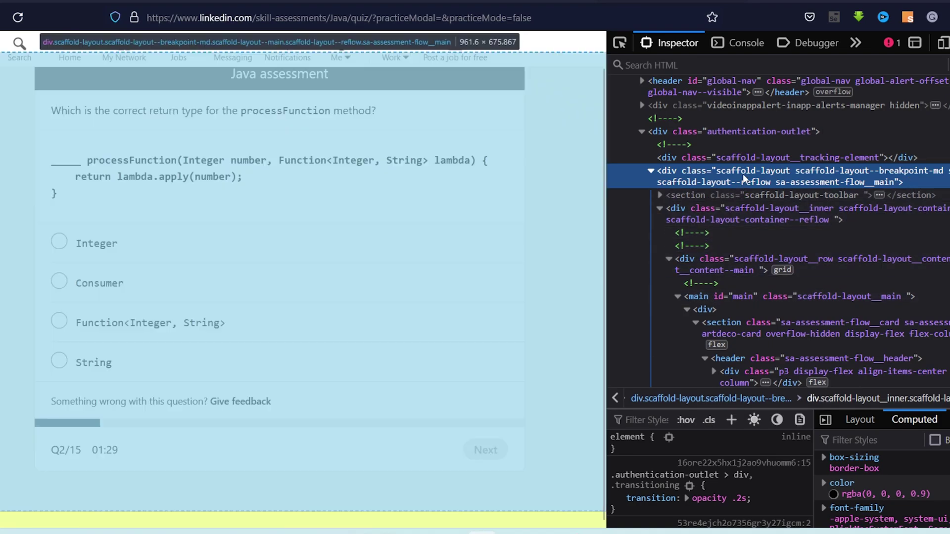
right_click(742, 174)
mouse_move(762, 444)
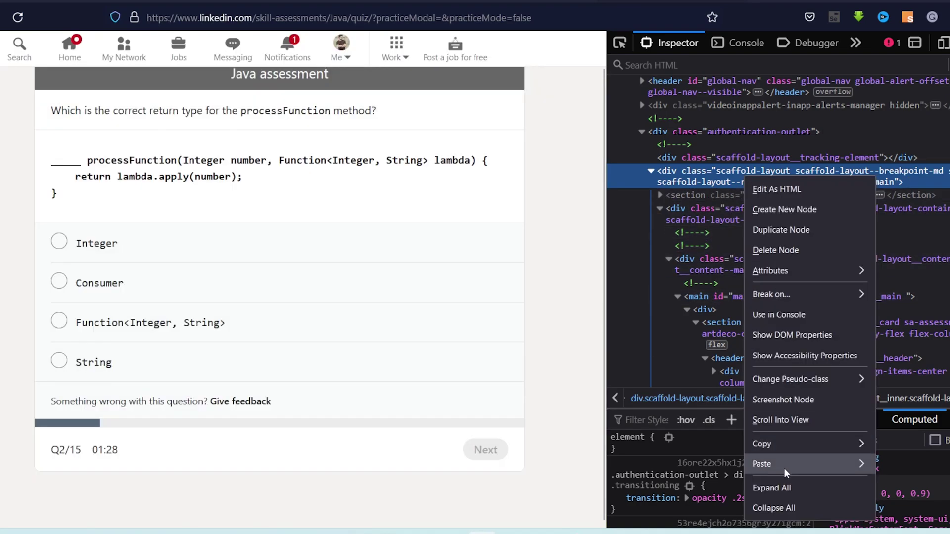
- Copy question 2's markup into codeore.html in place of the old markup, and save
left_click(902, 486)
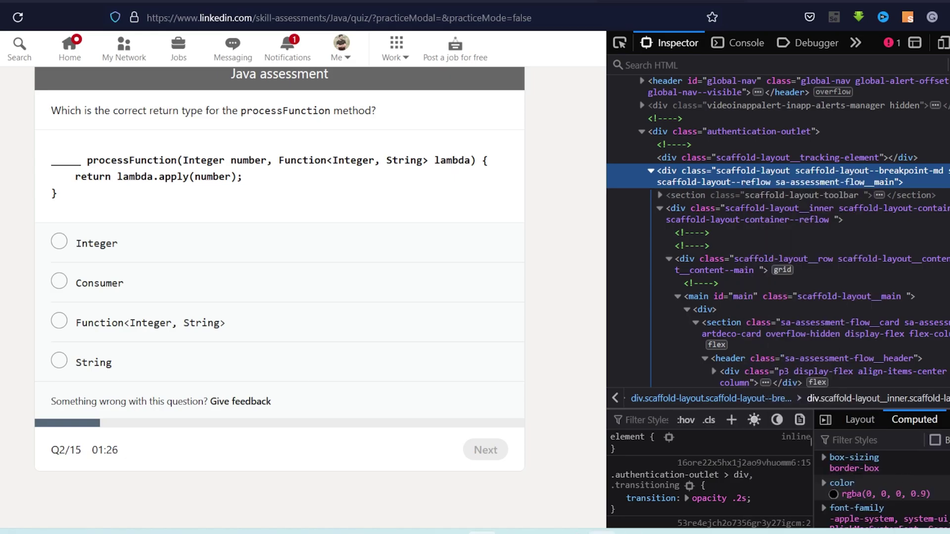
key("alt+Tab")
left_click(188, 13)
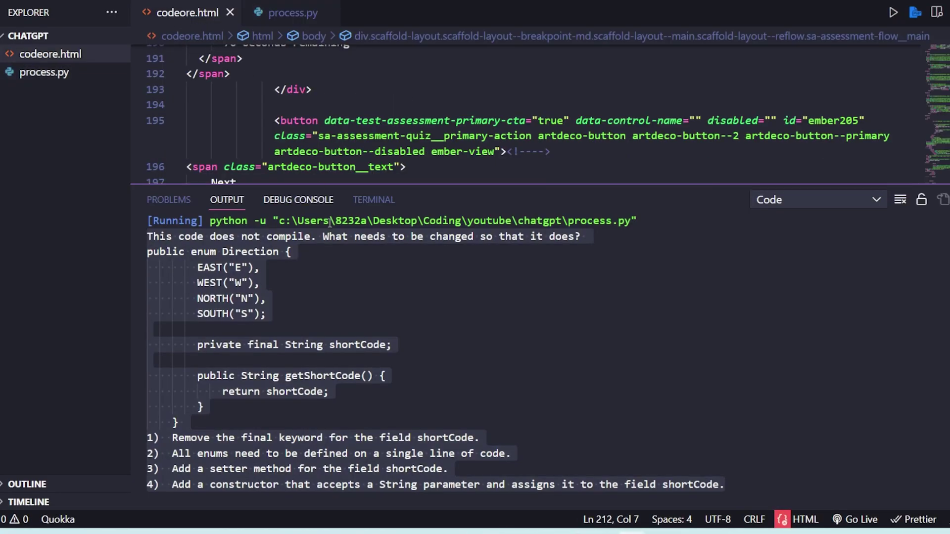
left_click(393, 136)
key("ctrl+shift+k")
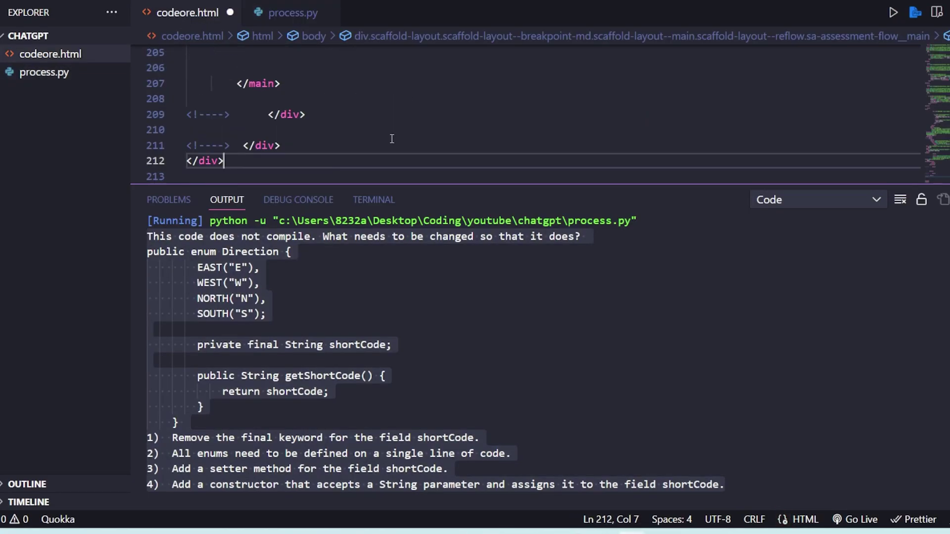
key("ctrl+End")
key("ctrl+z")
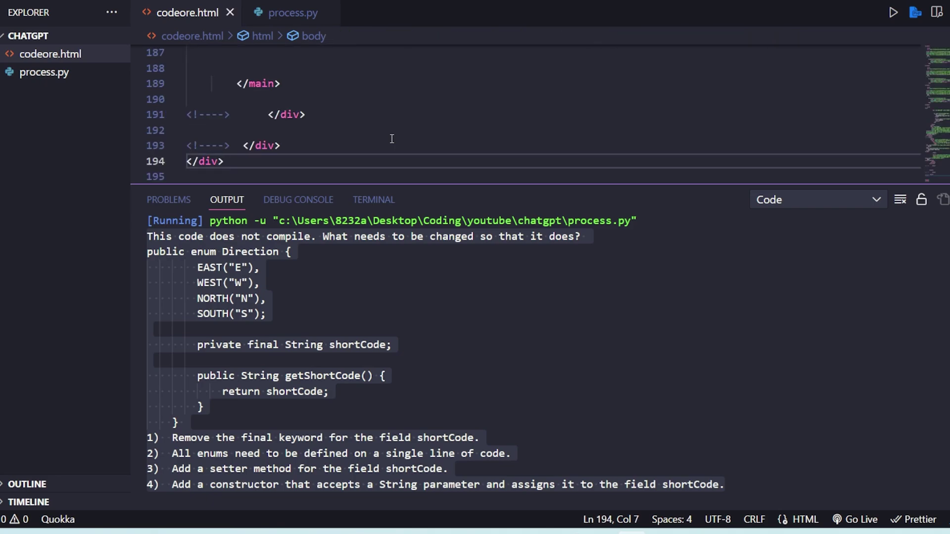
key("ctrl+s")
- Rerun process.py and copy the printed processFunction question and options
left_click(292, 13)
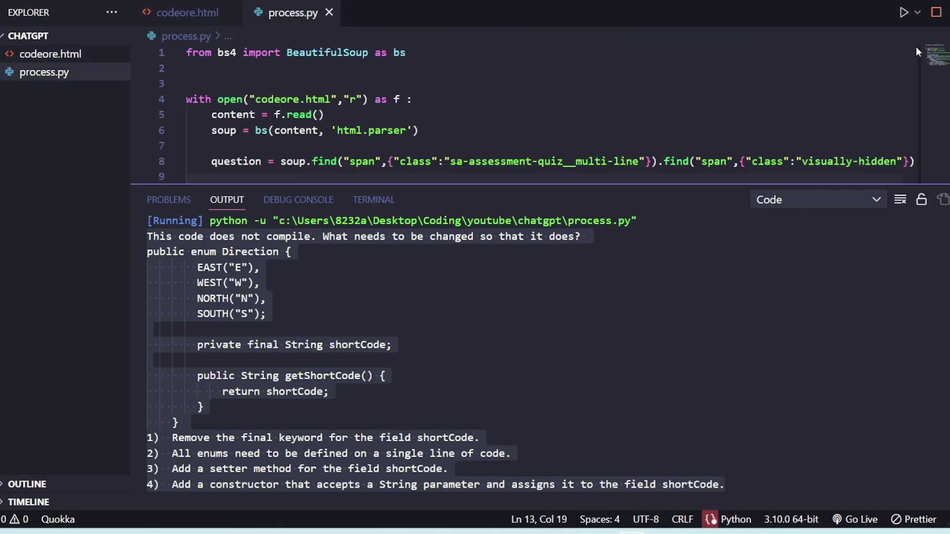
left_click(903, 13)
left_click_drag(215, 445, 134, 334)
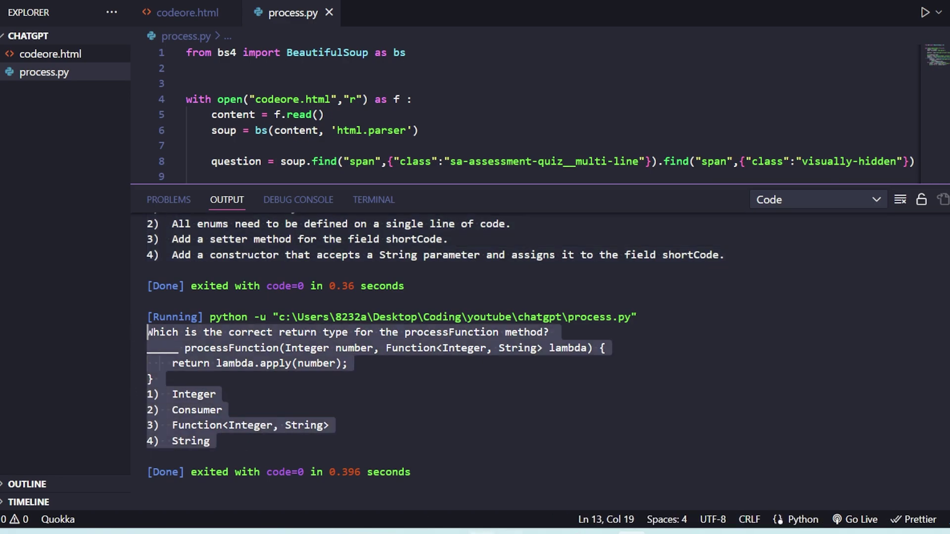
key("alt+Tab")
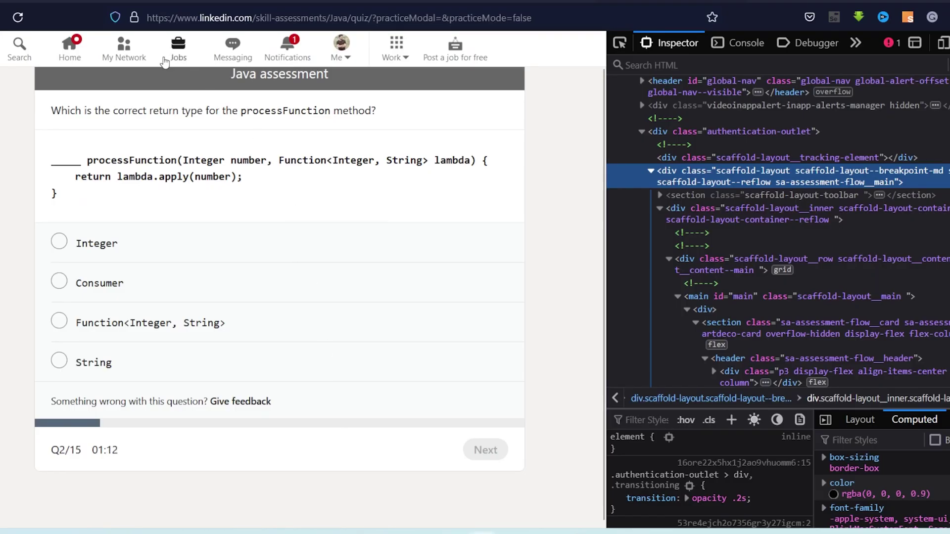
- Paste the processFunction return-type question into ChatGPT and send it
key("ctrl+Tab")
left_click(355, 479)
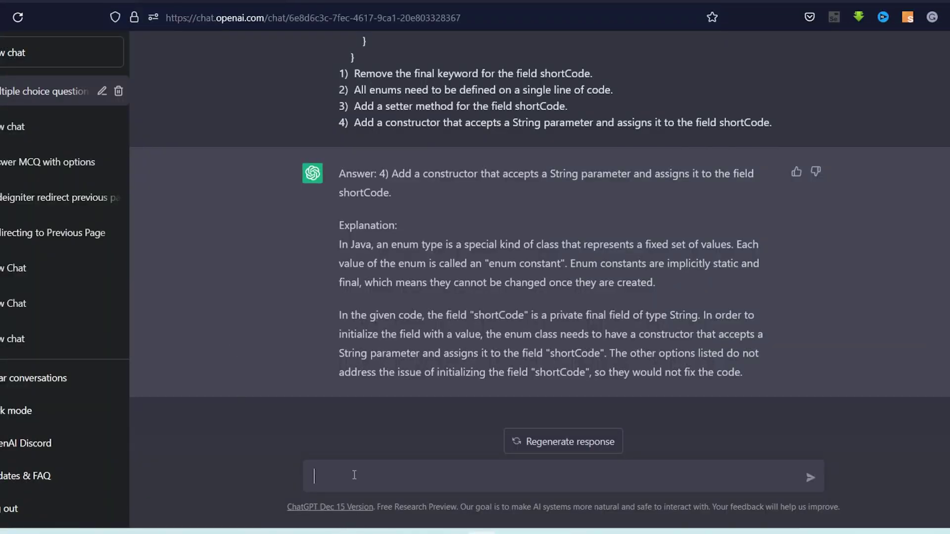
key("ctrl+v")
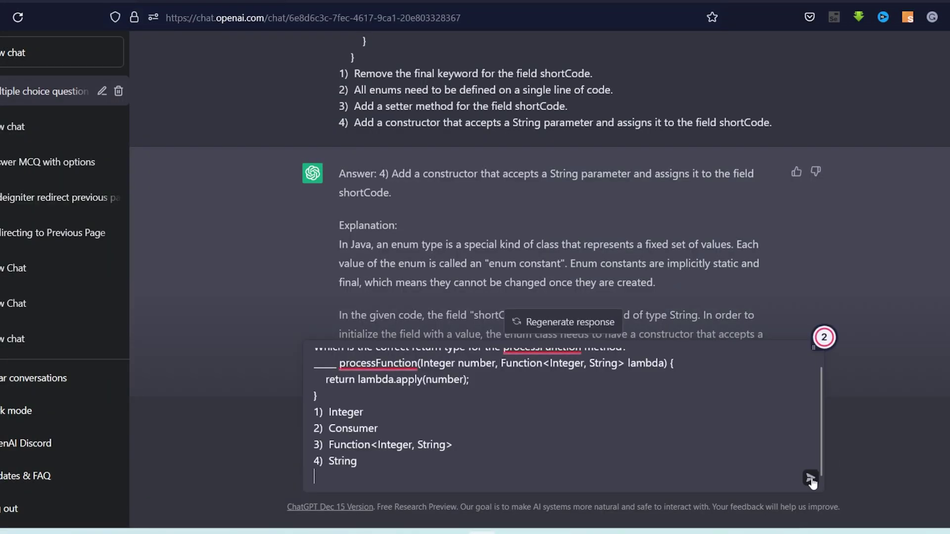
left_click(810, 478)
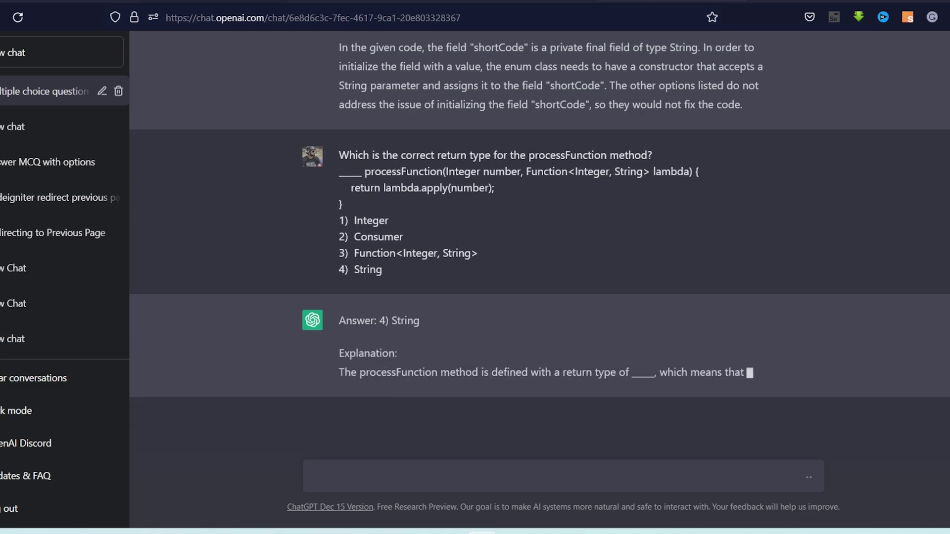
- Choose String as question 2's answer and advance to question 3
key("ctrl+Tab")
left_click(58, 361)
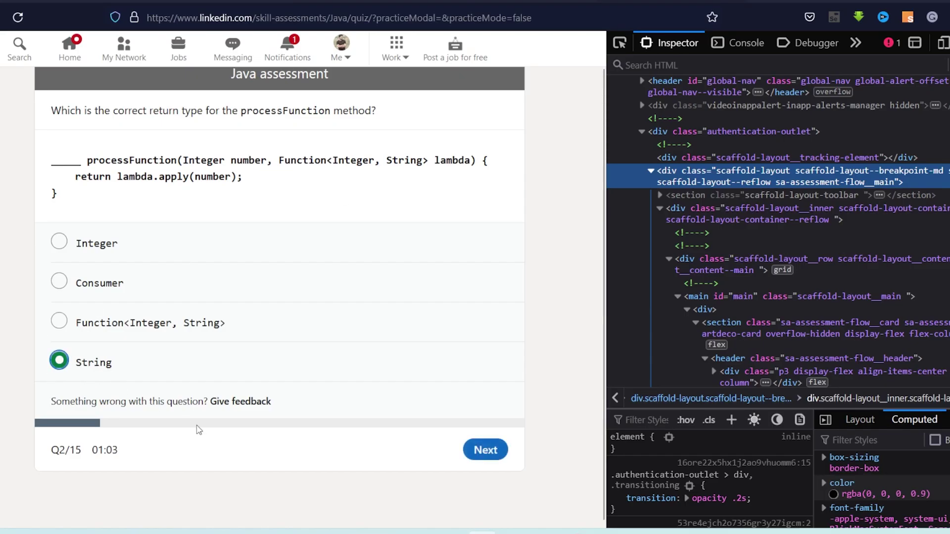
left_click(485, 450)
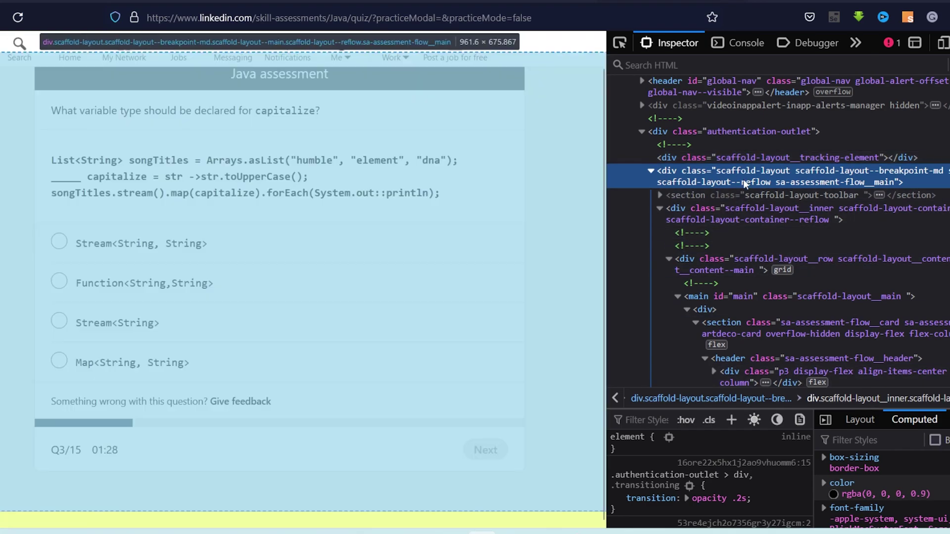
- Copy the quiz section's HTML and send question 14's error-versus-exception question to ChatGPT
right_click(743, 182)
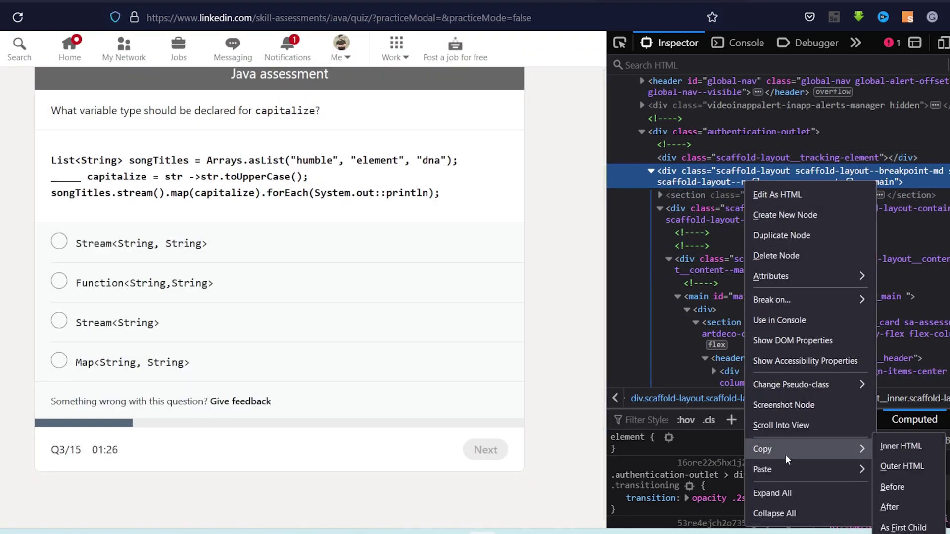
left_click(902, 457)
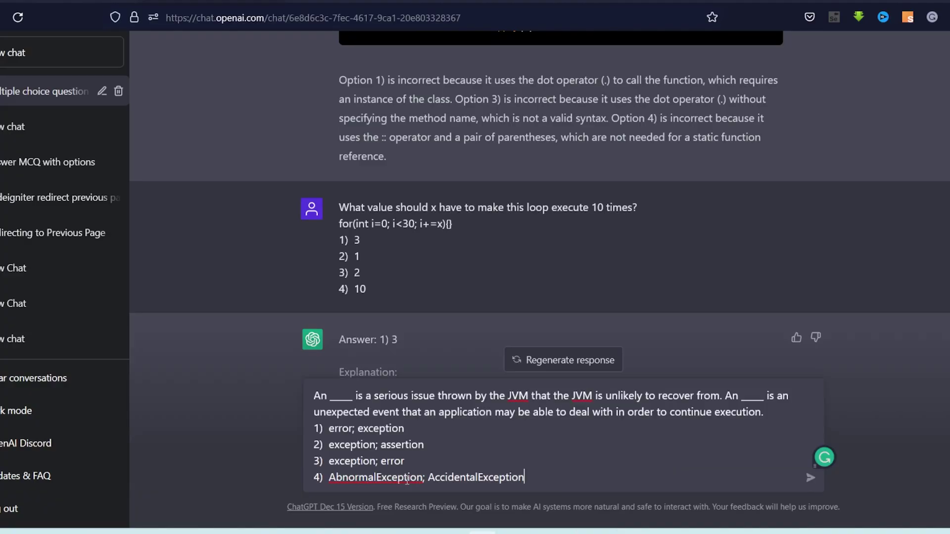
key("Return")
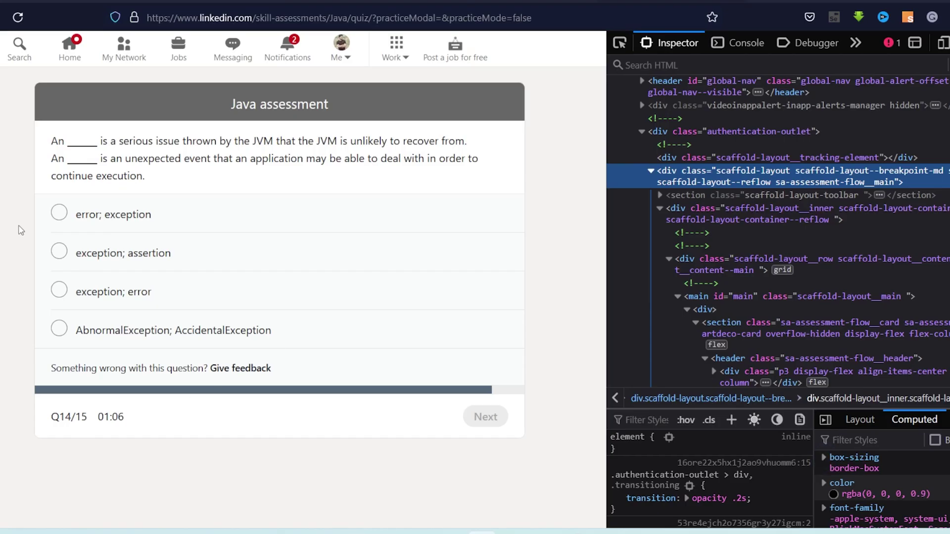
- Answer question 14 with 'error; exception', advance to question 15, and copy its HTML
left_click(59, 214)
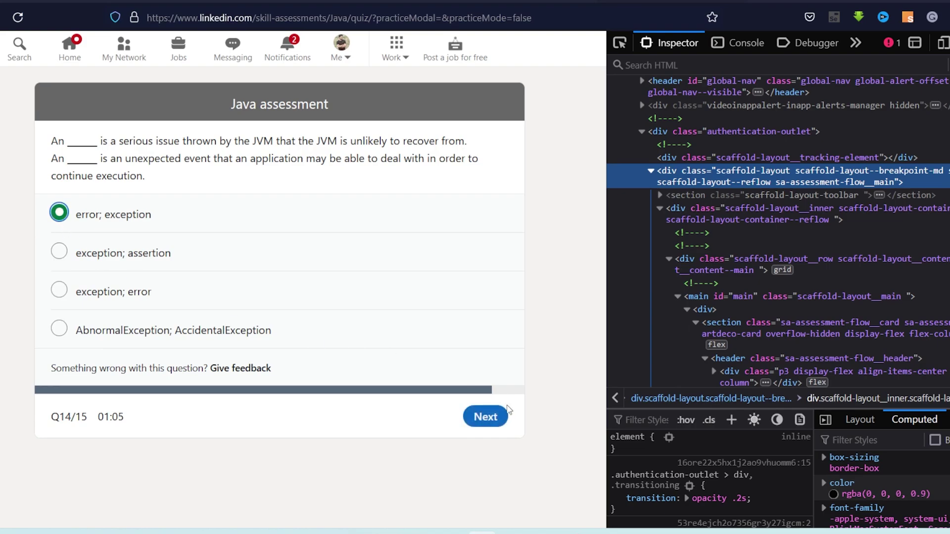
left_click(485, 416)
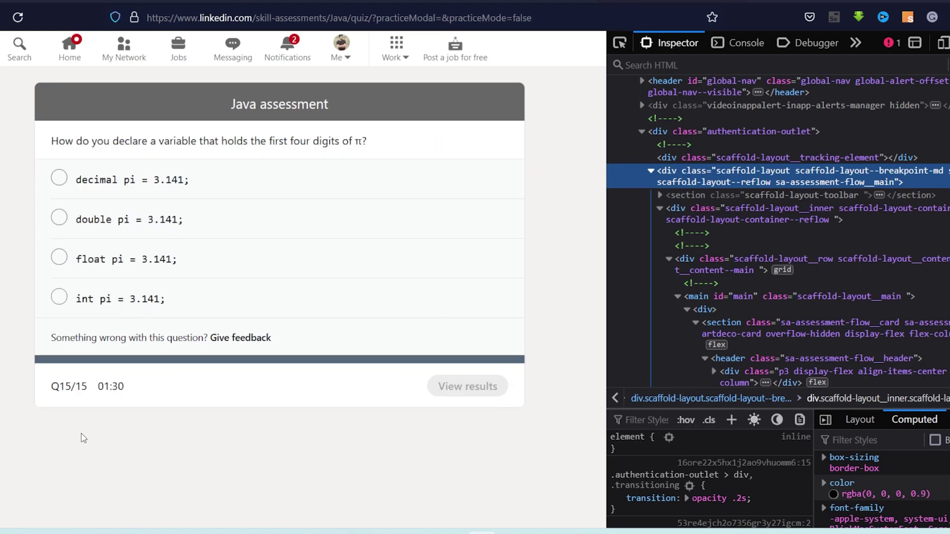
right_click(701, 182)
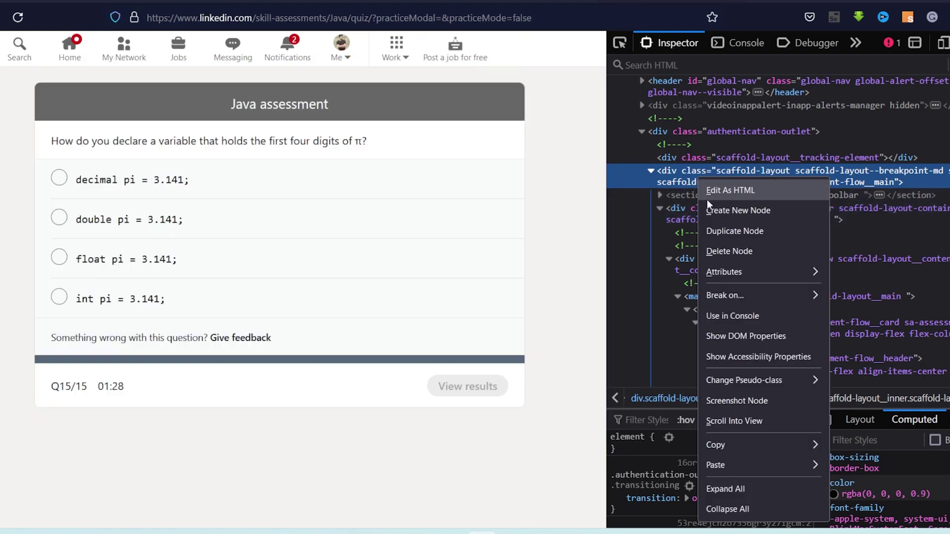
mouse_move(757, 444)
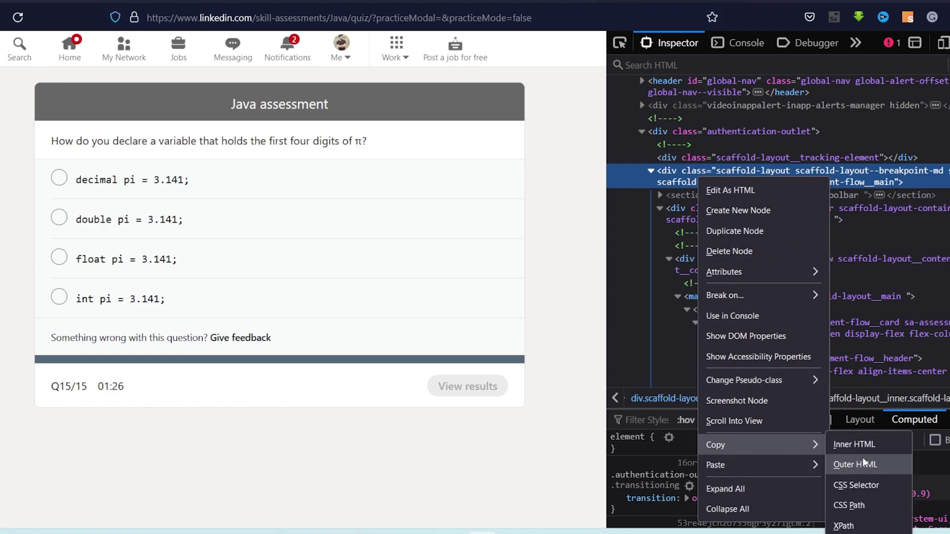
left_click(855, 464)
- Replace codeore.html's markup with question 15's, save, and rerun process.py
key("alt+Tab")
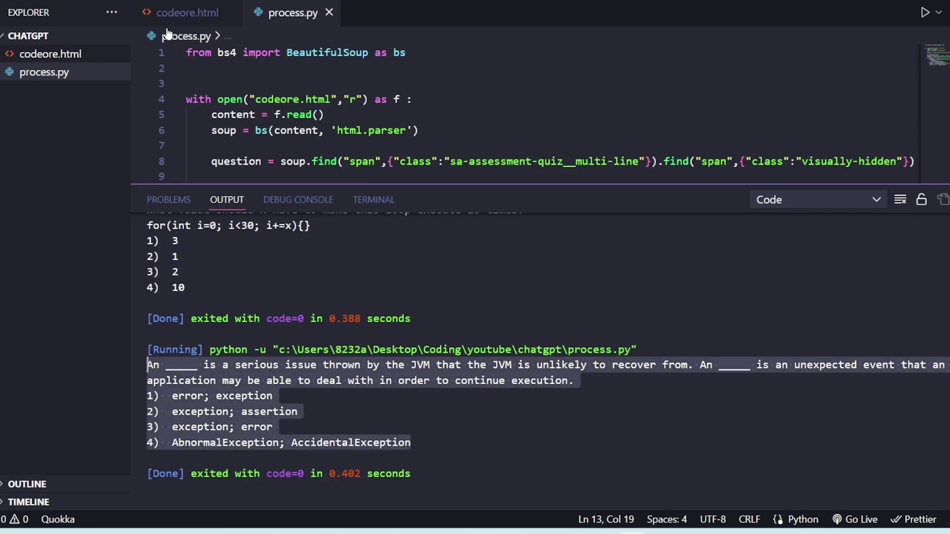
left_click(187, 13)
left_click(224, 161)
key("ctrl+z")
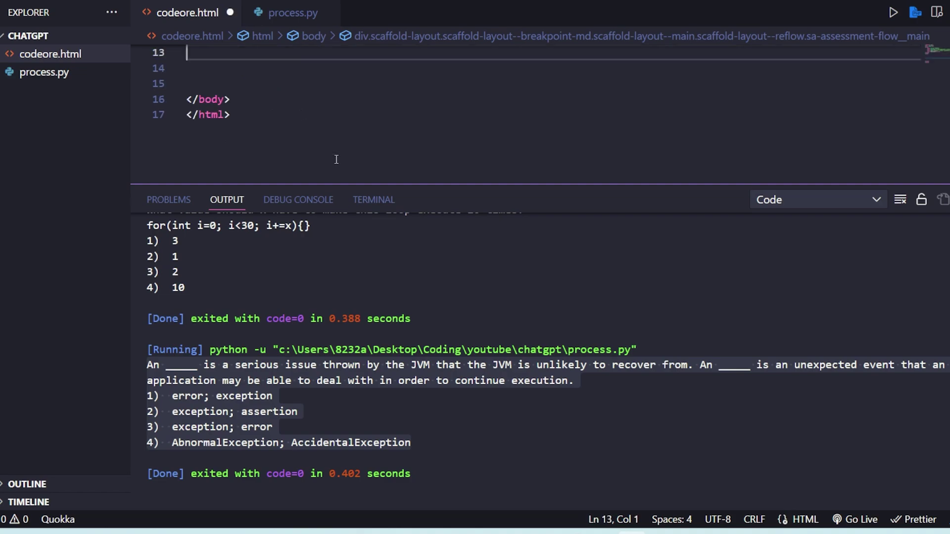
key("ctrl+v")
key("ctrl+s")
left_click(292, 13)
key("ctrl+alt+n")
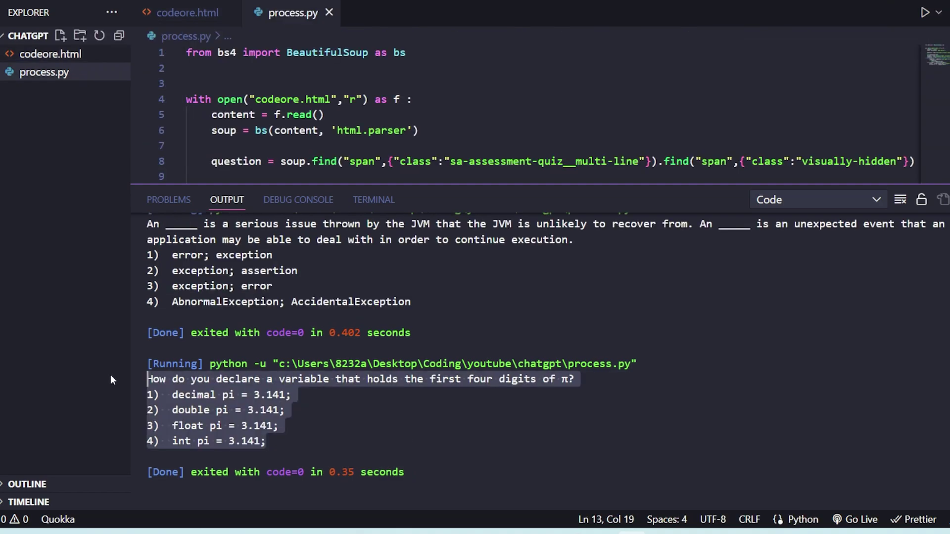
- Ask ChatGPT the π declaration question and select 'double pi = 3.141;' in the quiz
key("alt+Tab")
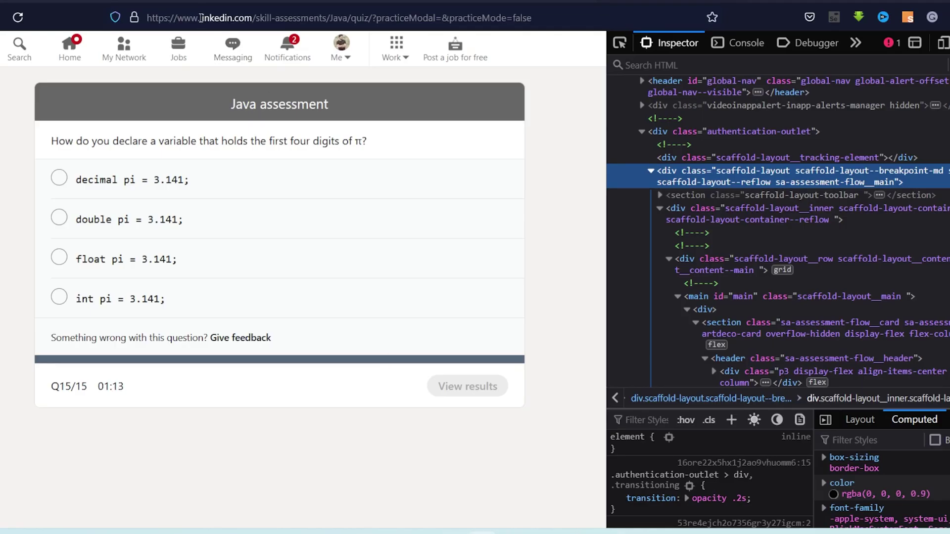
key("ctrl+Tab")
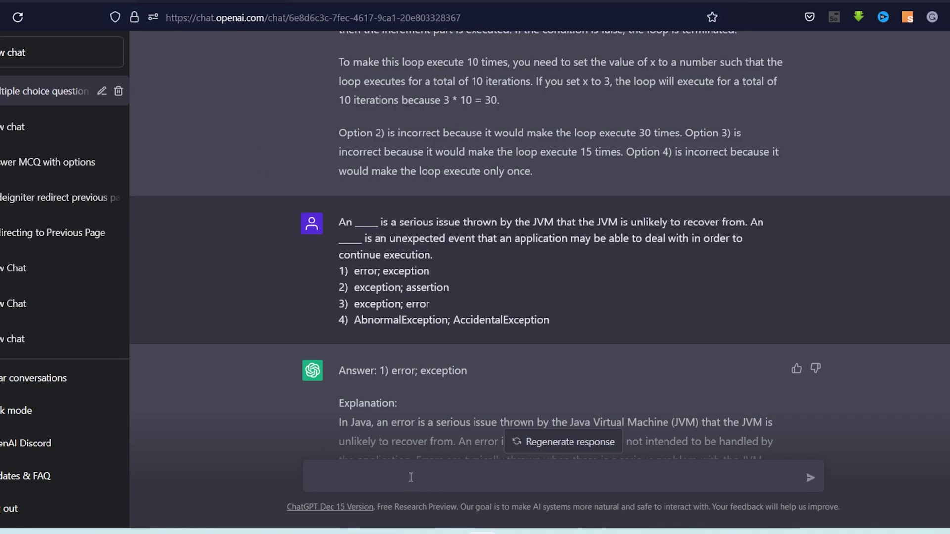
type("How do you declare a variable that holds the first four digits of π? 1)  decimal pi = 3.141; 2)  double pi = 3.141; 3)  float pi = 3.141; 4)  int pi = 3.141;")
key("Return")
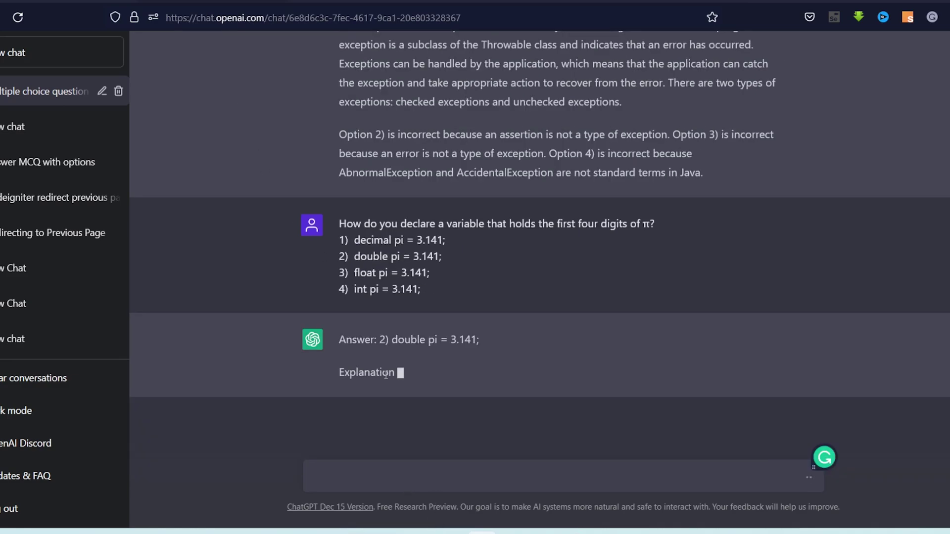
key("ctrl+Tab")
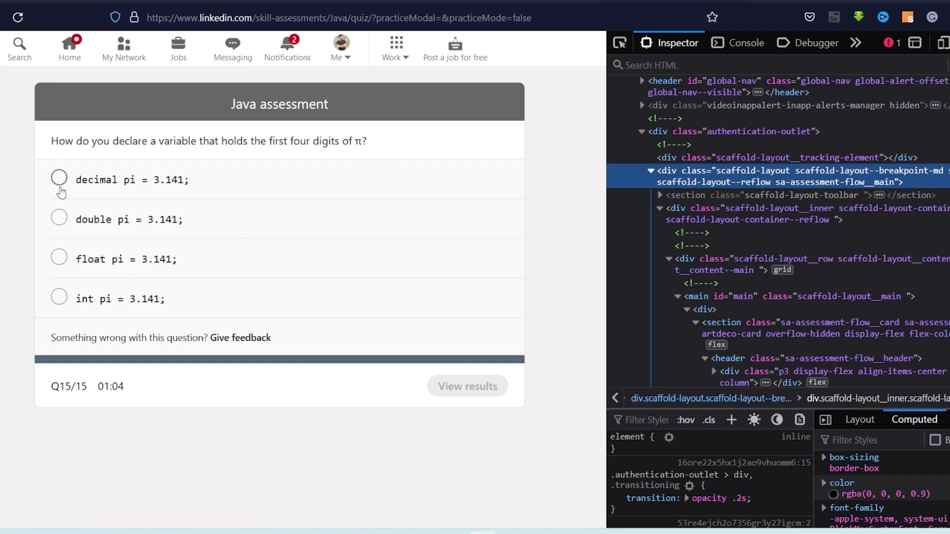
left_click(59, 219)
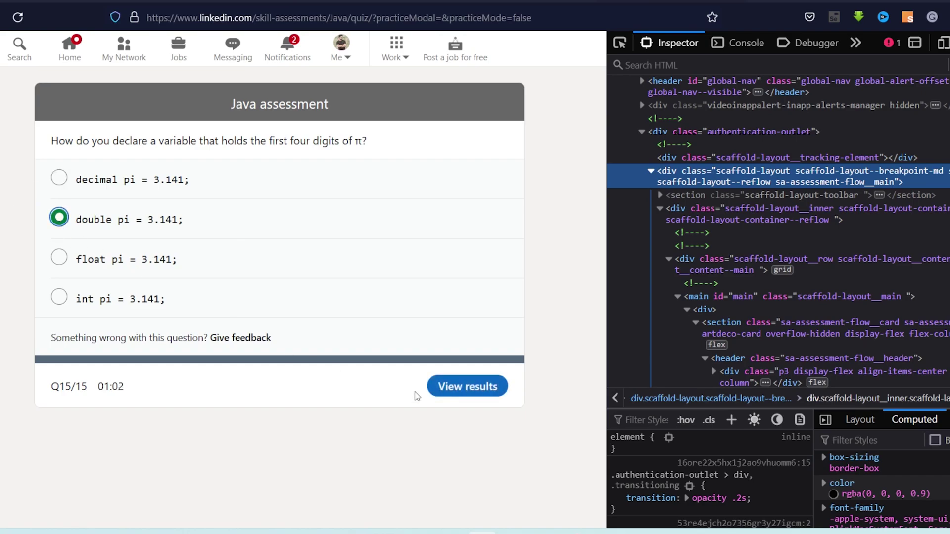
- View the Java assessment results and highlight the 'top 5% of 2.7M people' ranking
left_click(448, 389)
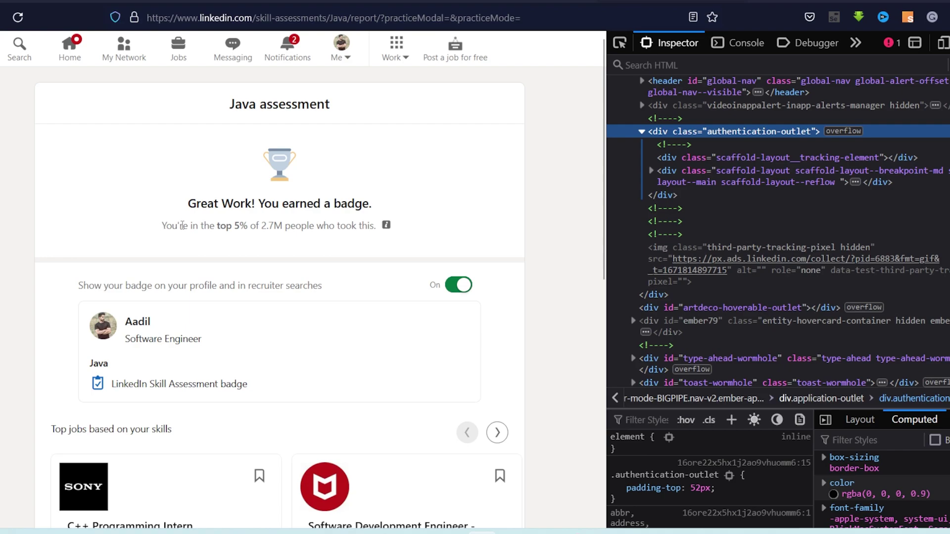
left_click_drag(217, 227, 377, 243)
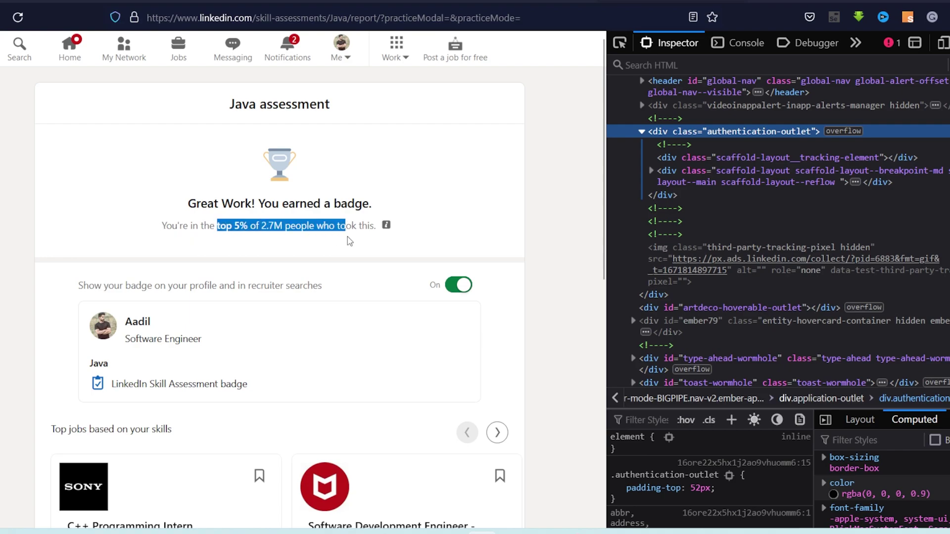